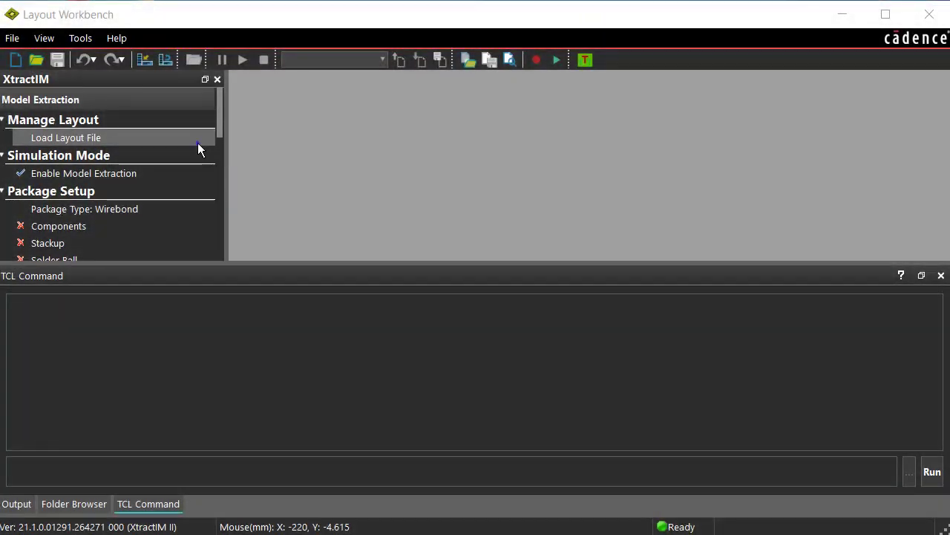
- Load the fcbga.ximx workspace to show the fcbga.spd flip-chip package
left_click(198, 143)
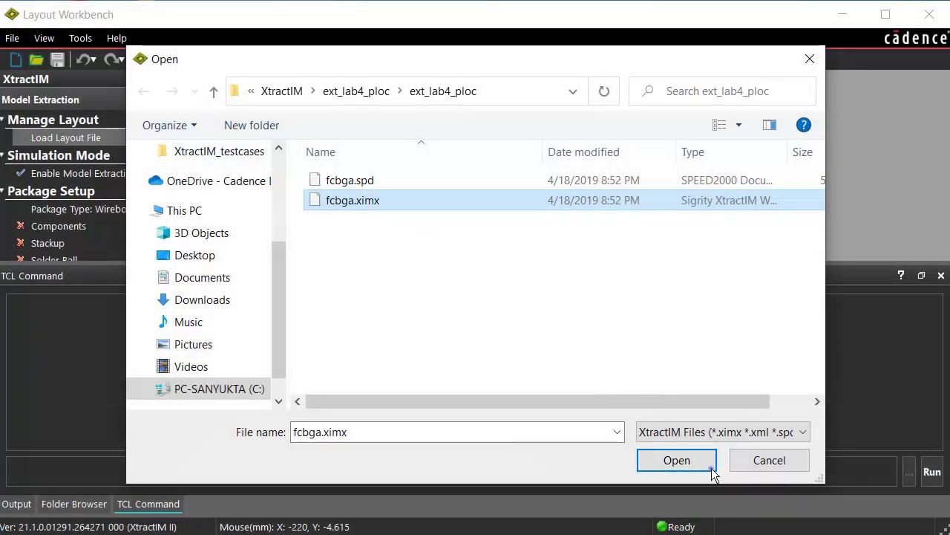
left_click(712, 466)
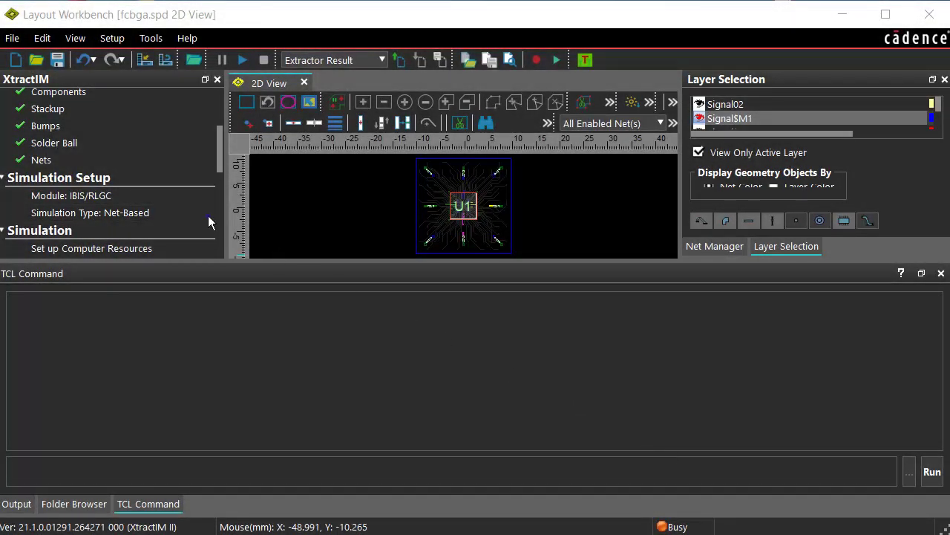
- Switch the simulation type to Pin-Based, referencing grouped pins from die1.ploc
left_click(209, 217)
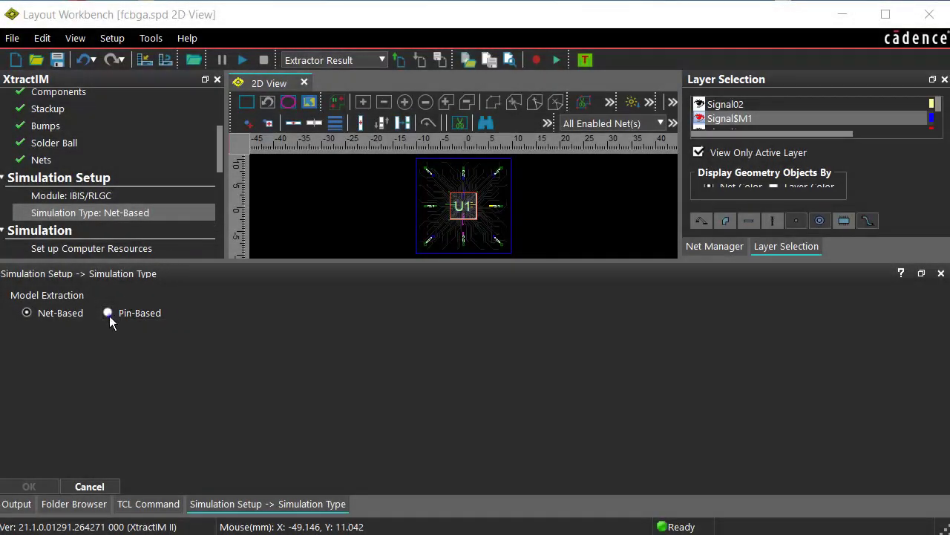
left_click(108, 320)
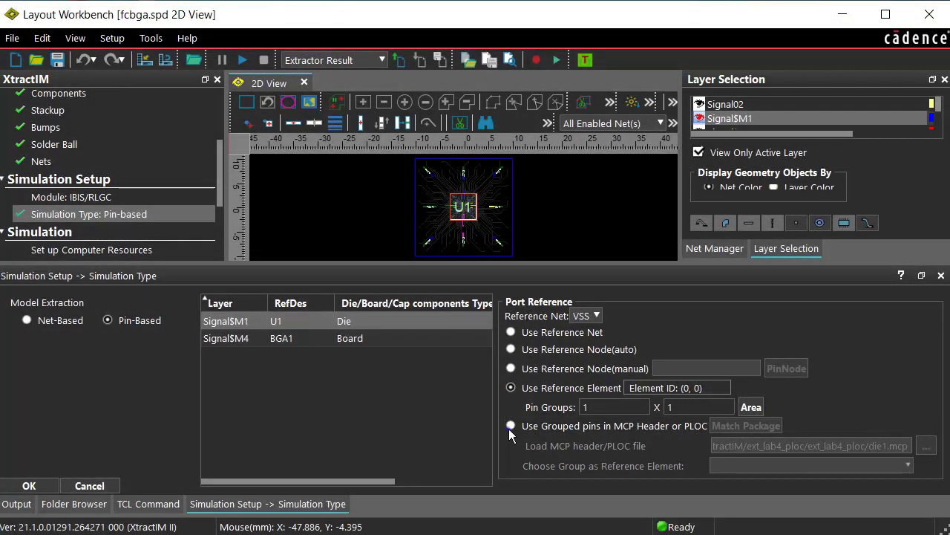
left_click(510, 426)
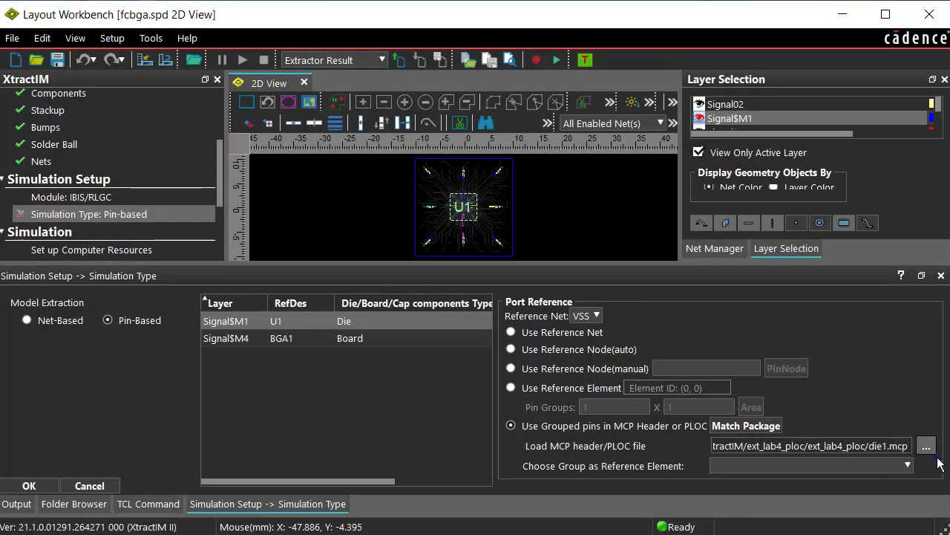
left_click(928, 449)
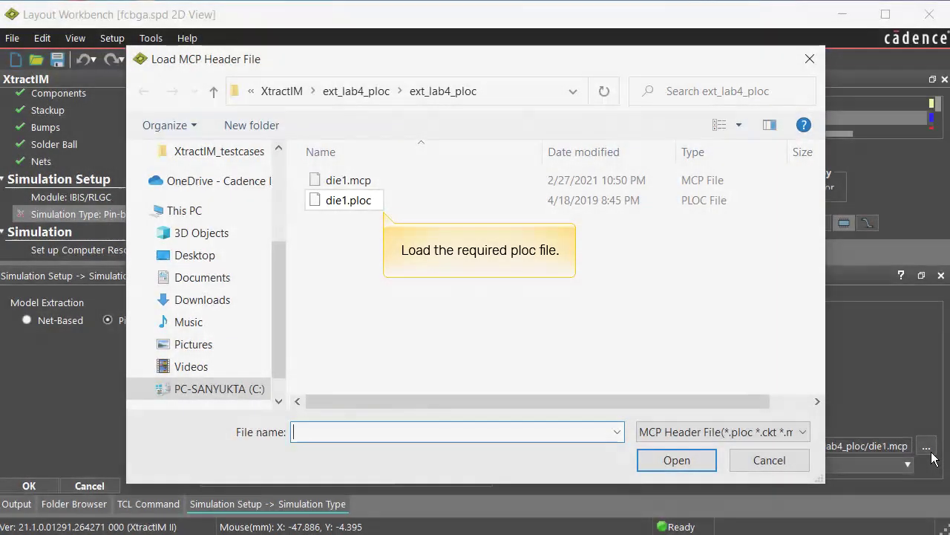
left_click(376, 203)
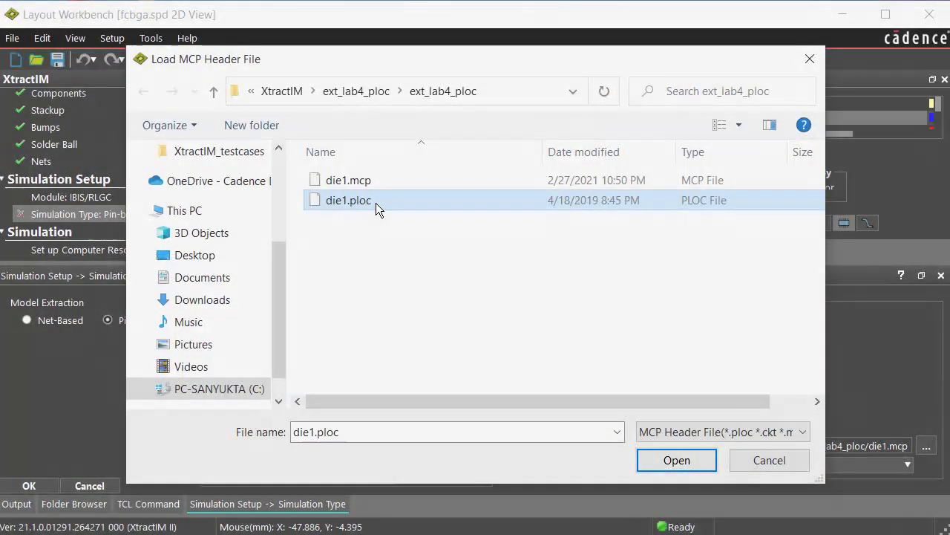
left_click(710, 466)
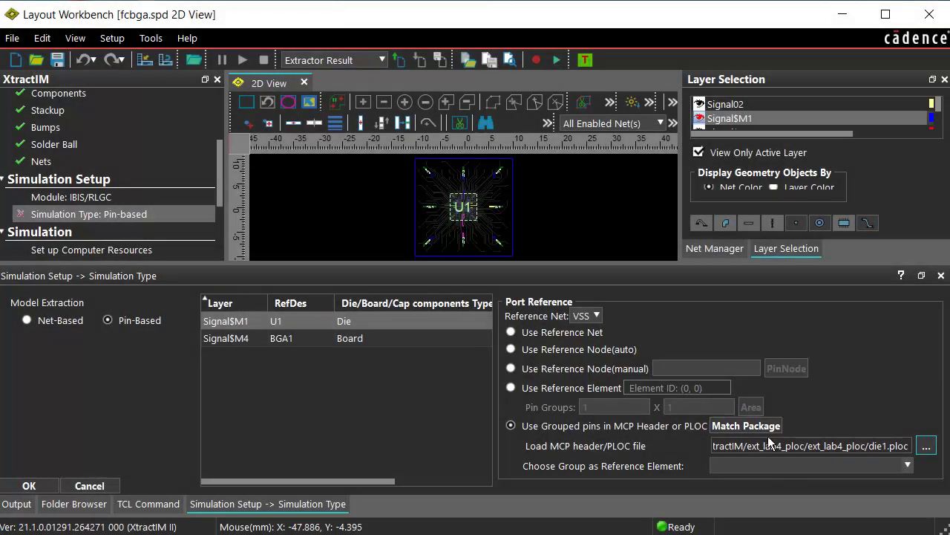
- Open Match Package auto connection and flip the U1 (Right) pin map horizontally
left_click(780, 430)
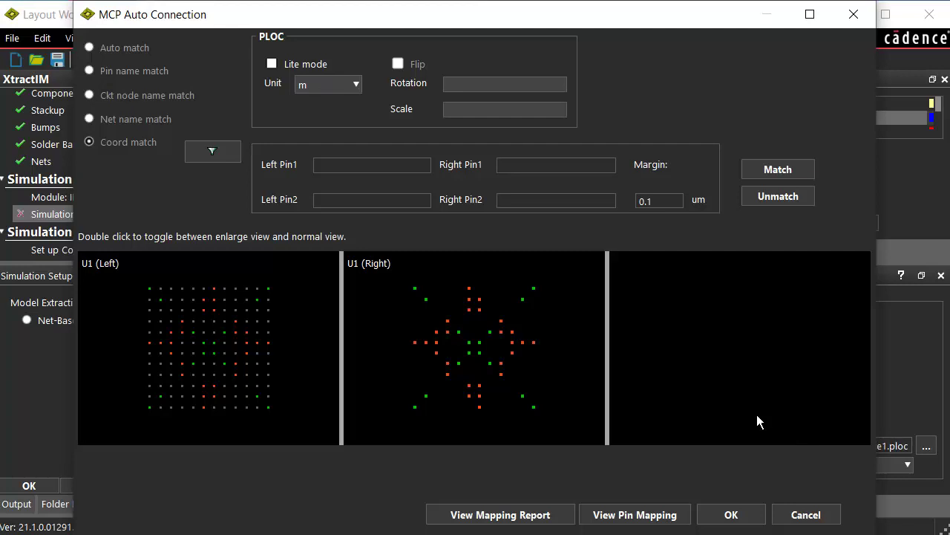
right_click(572, 295)
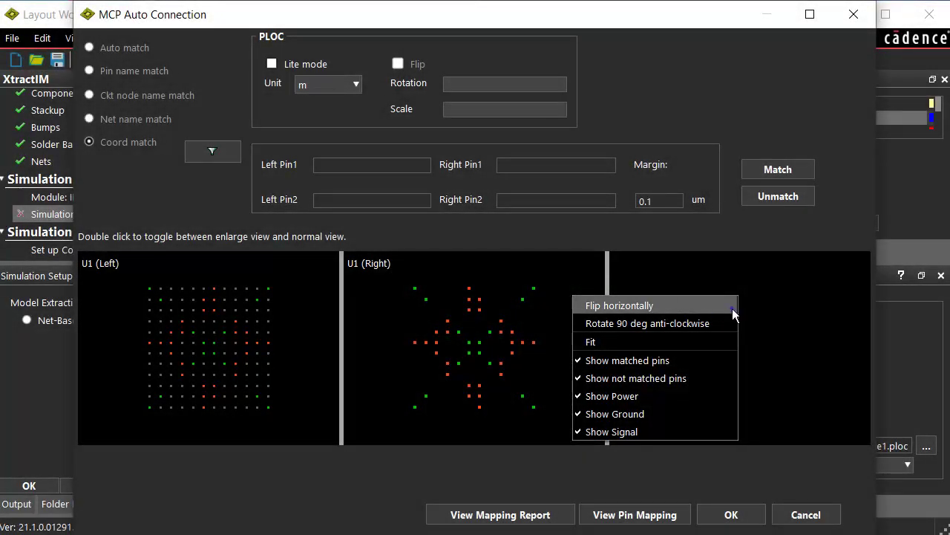
left_click(732, 306)
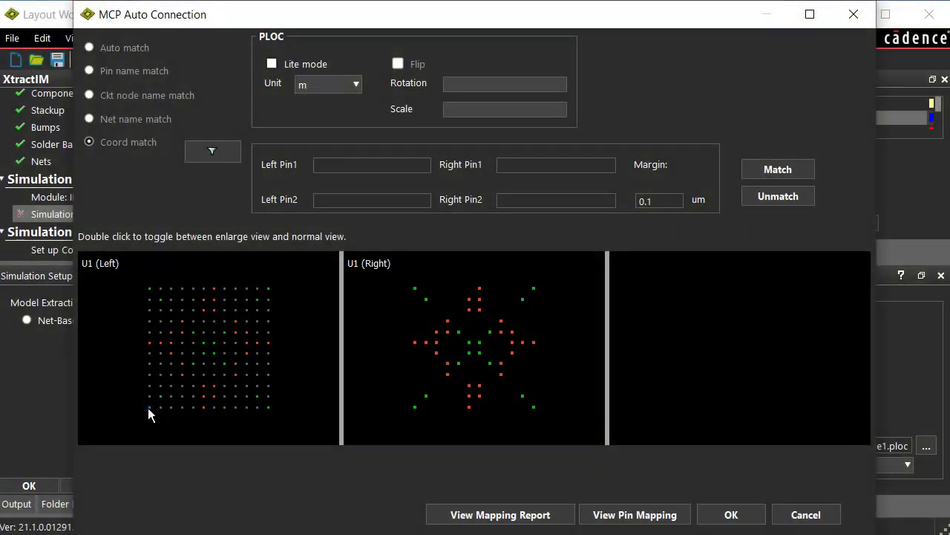
- Pair reference pins U1-M1 with bump36 and U1-M12 with bump40
left_click(148, 407)
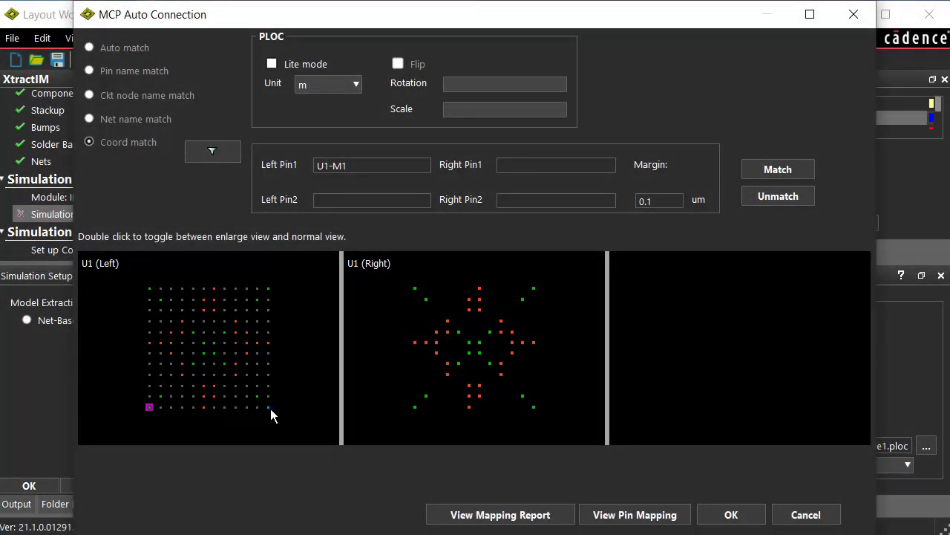
left_click(268, 406)
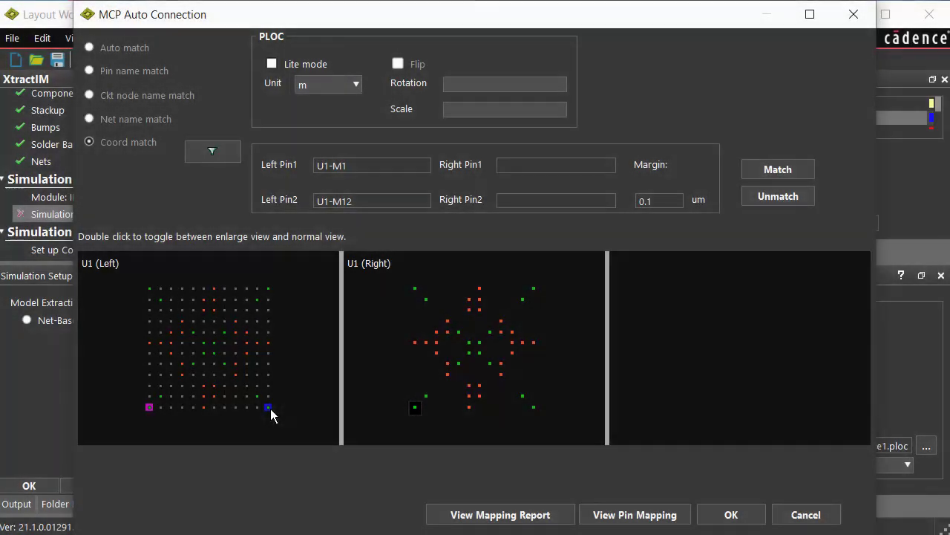
left_click(414, 407)
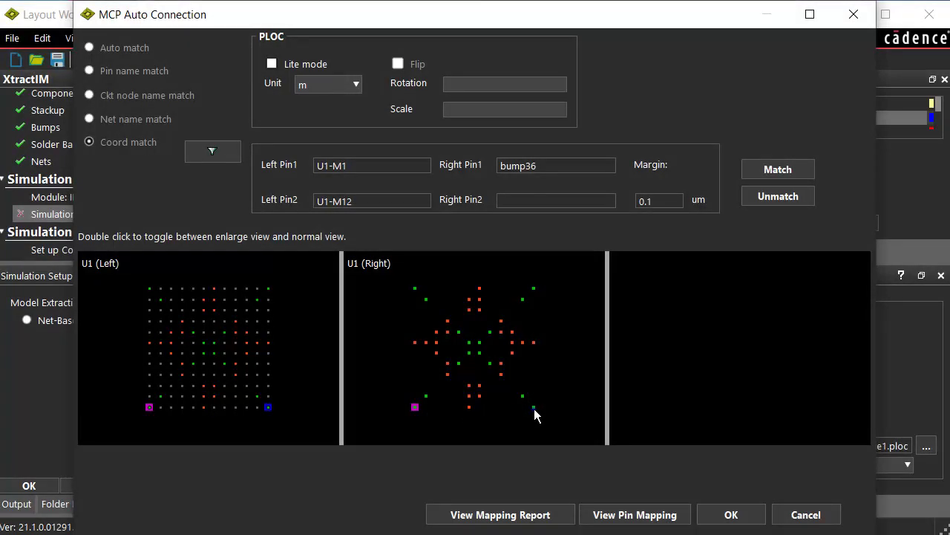
left_click(534, 407)
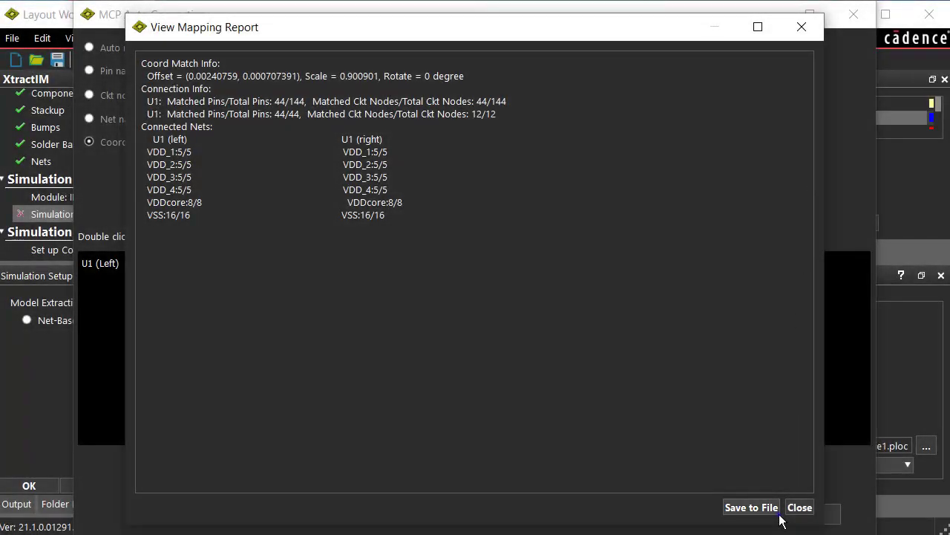
- Save the mapping report as MCP_Pin_Mapping_Report.txt
left_click(778, 511)
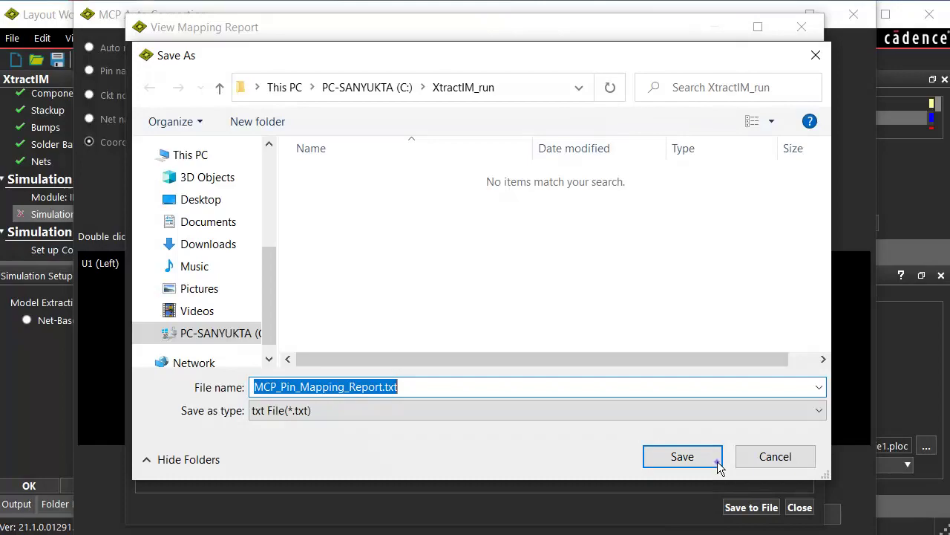
left_click(717, 463)
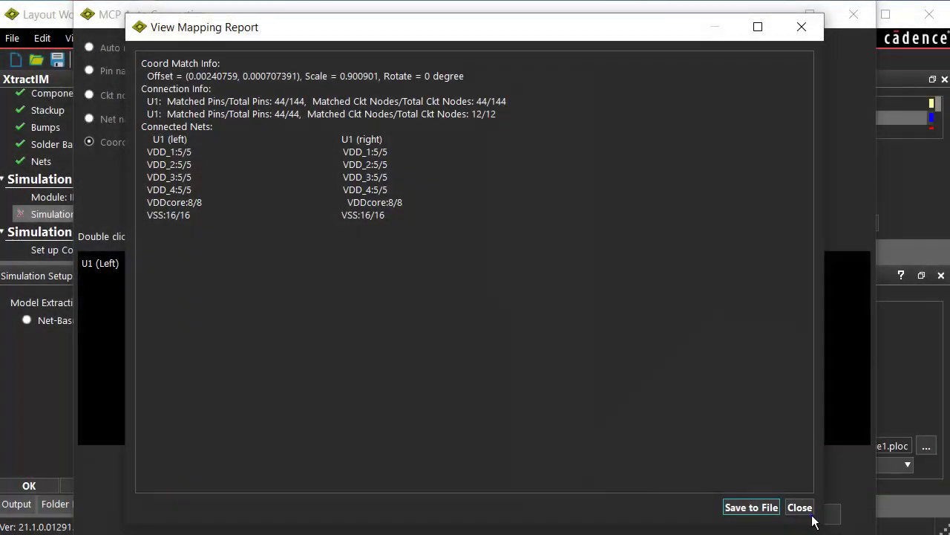
left_click(808, 512)
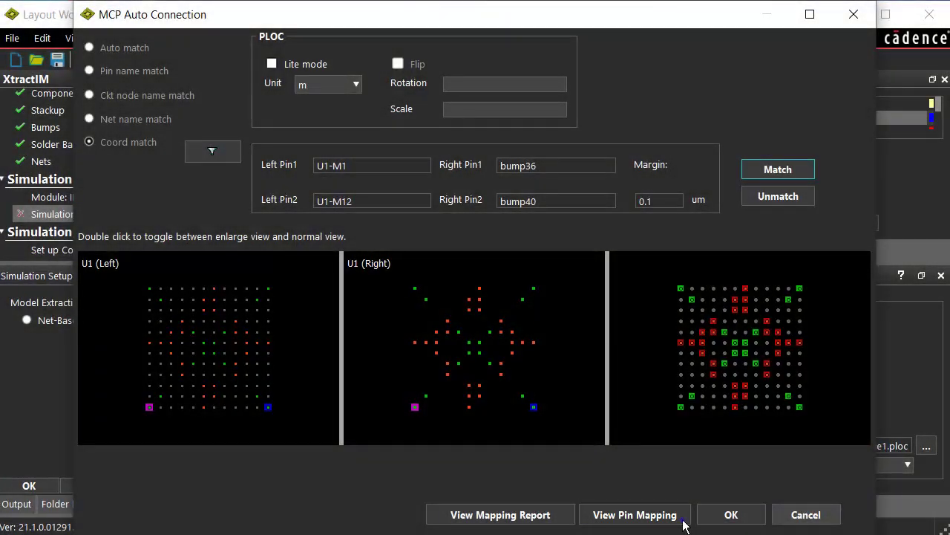
- Export matched and mismatched pins to U1_Pin_Matched.csv and U1_Pin_Mismatched.csv
left_click(682, 519)
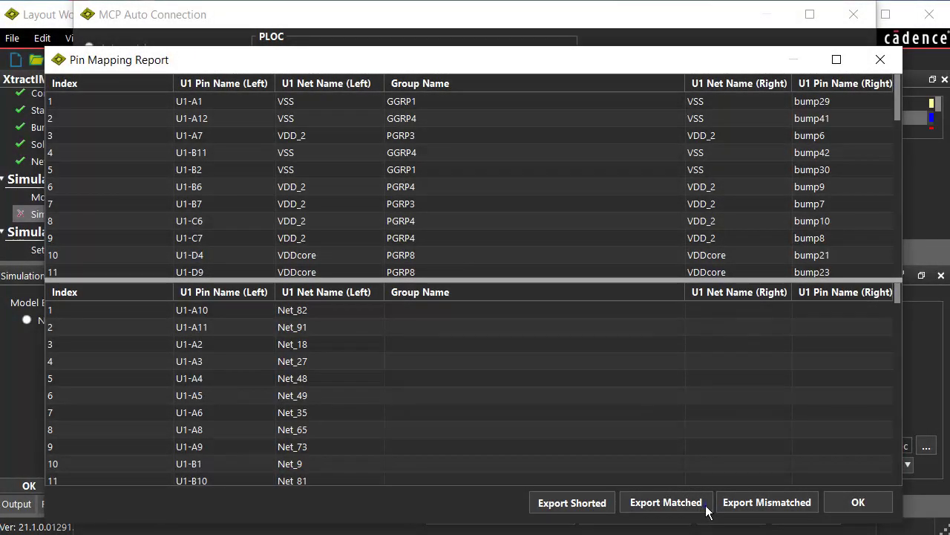
left_click(706, 509)
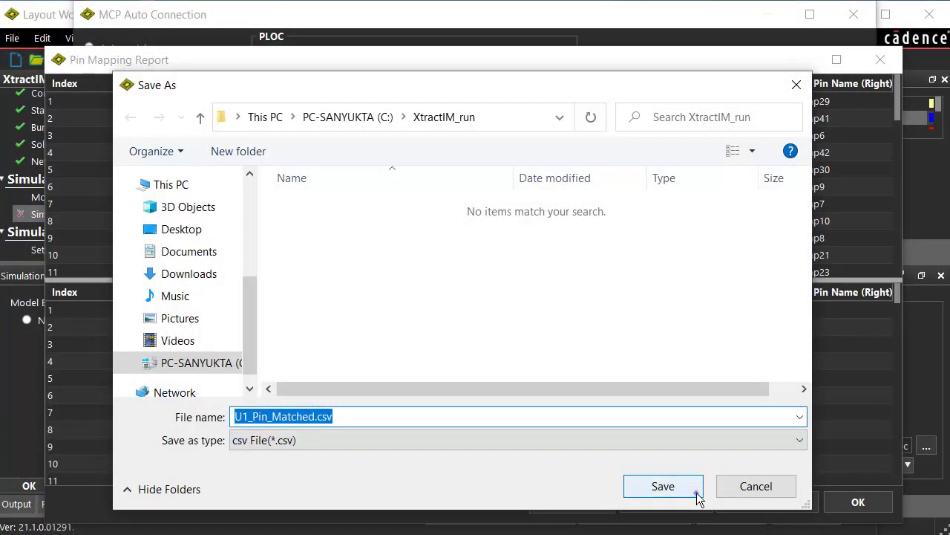
left_click(698, 496)
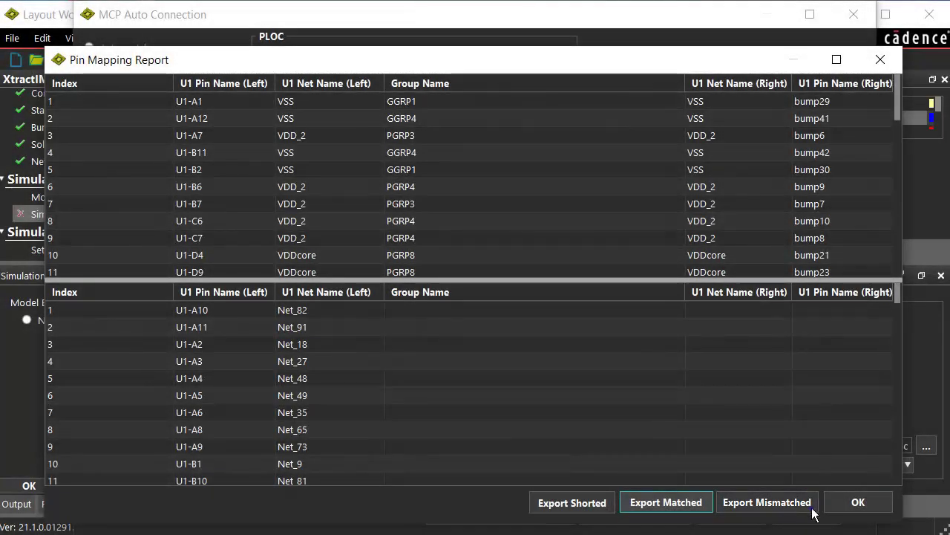
left_click(813, 511)
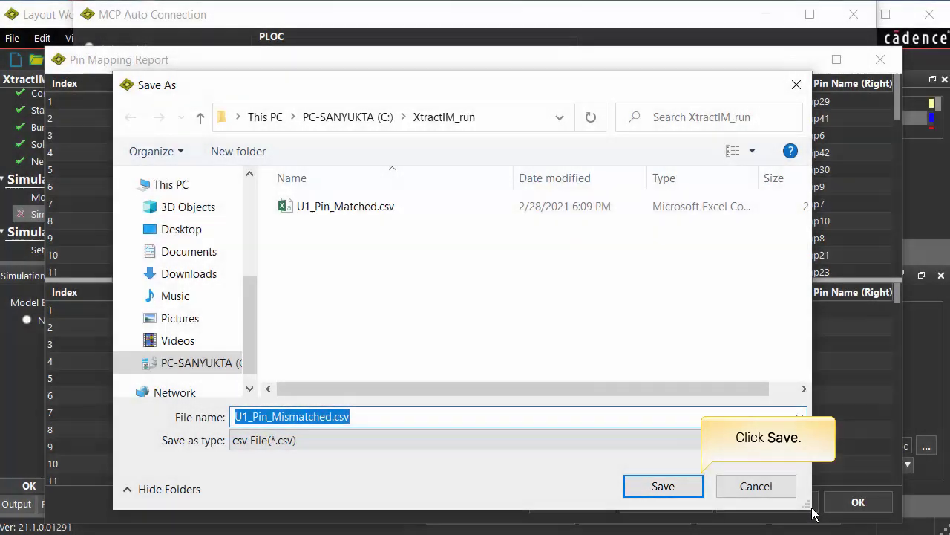
left_click(664, 488)
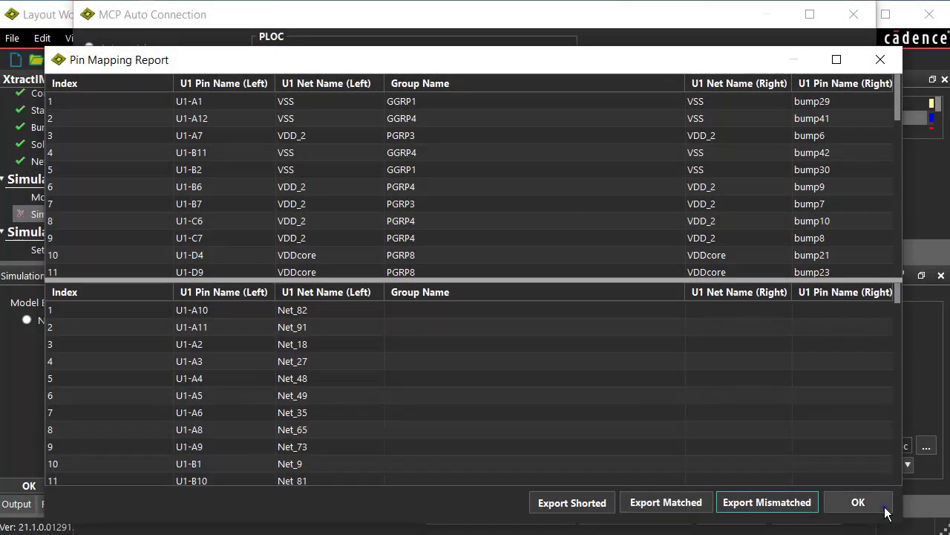
- Accept the pin matching, choose GGRP1 as reference group, and apply the settings
left_click(886, 511)
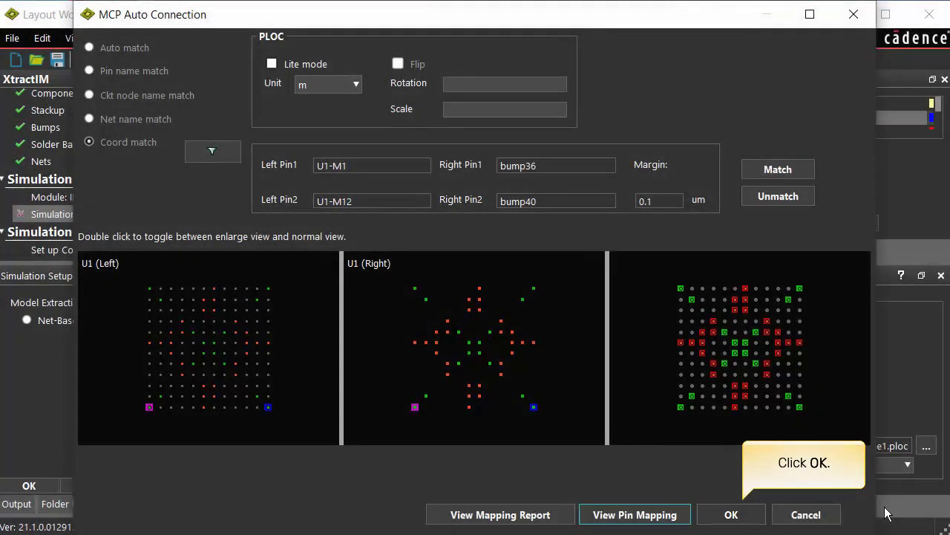
left_click(760, 521)
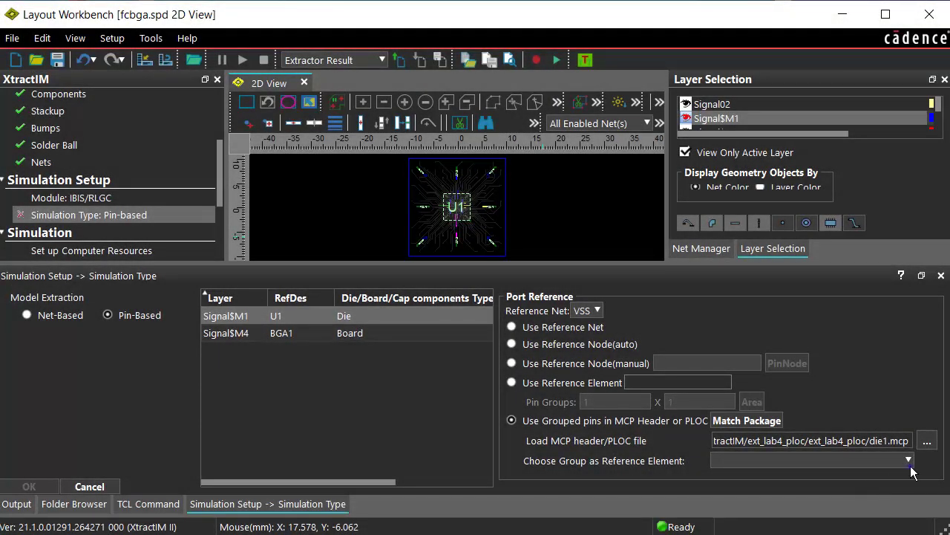
left_click(910, 465)
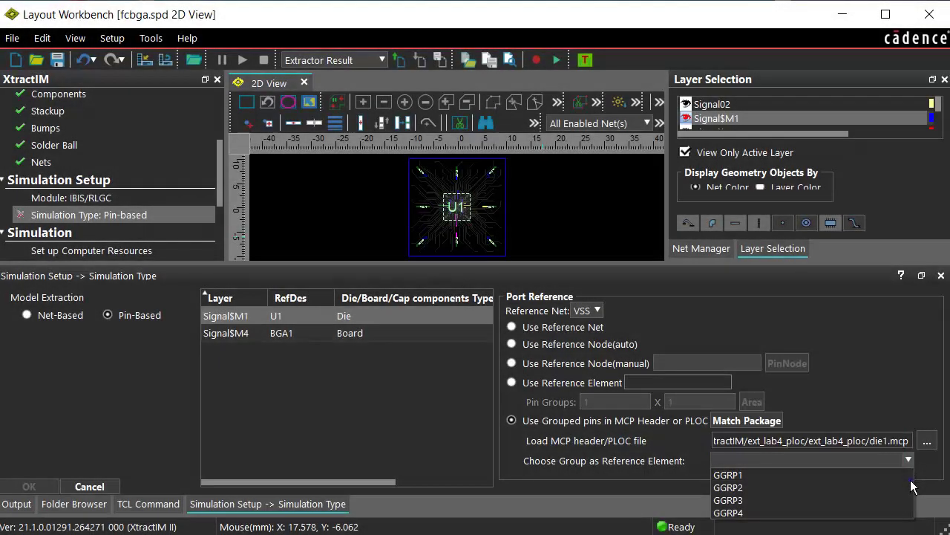
left_click(910, 480)
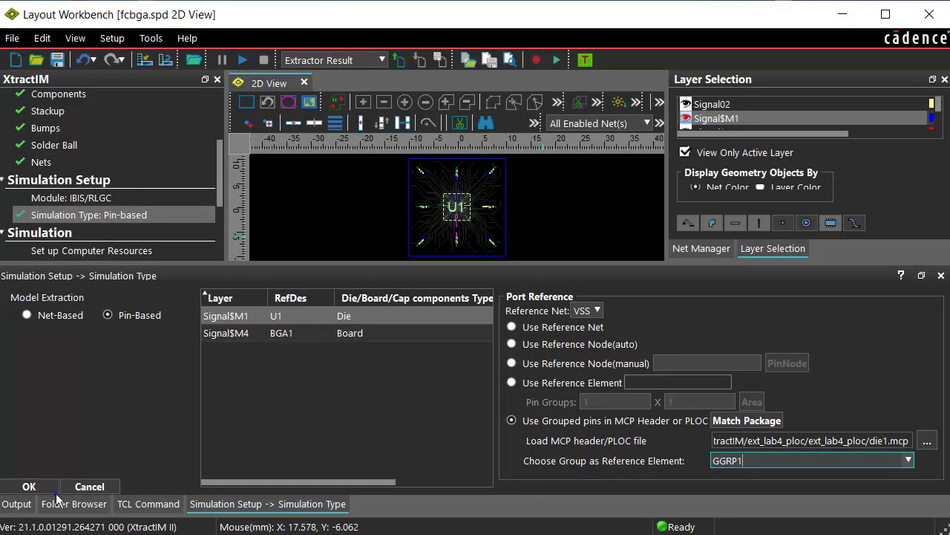
left_click(55, 491)
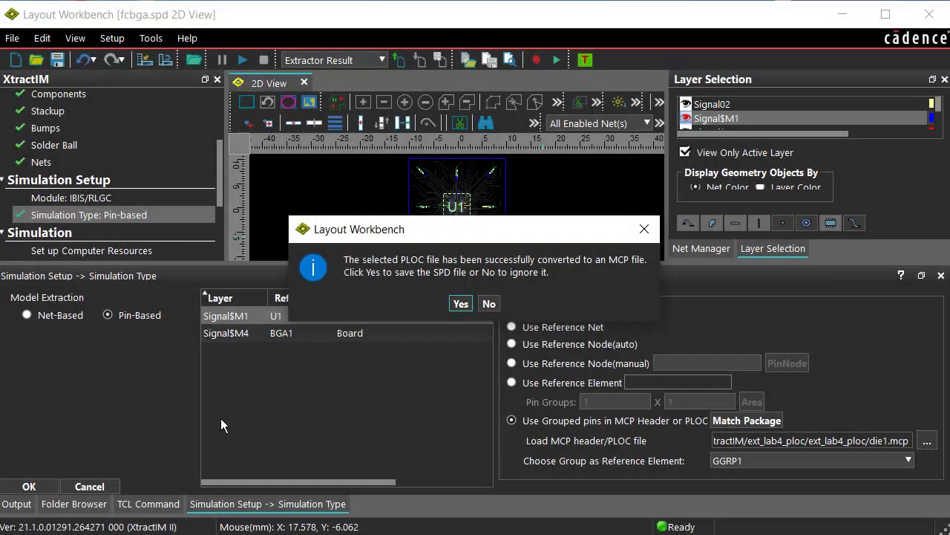
- Save the converted SPD, run extraction, and scroll the fcbga_PinBaseSPICE subcircuit result
left_click(469, 306)
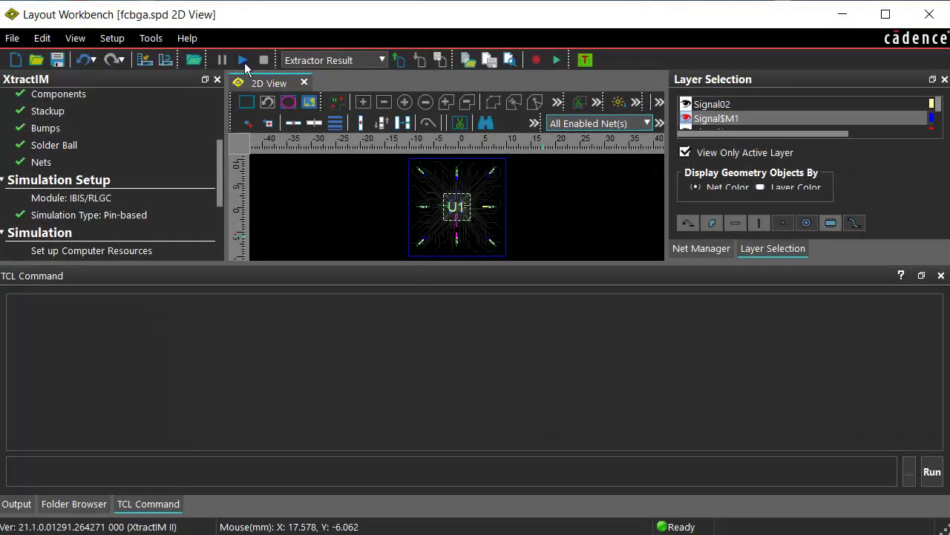
left_click(244, 62)
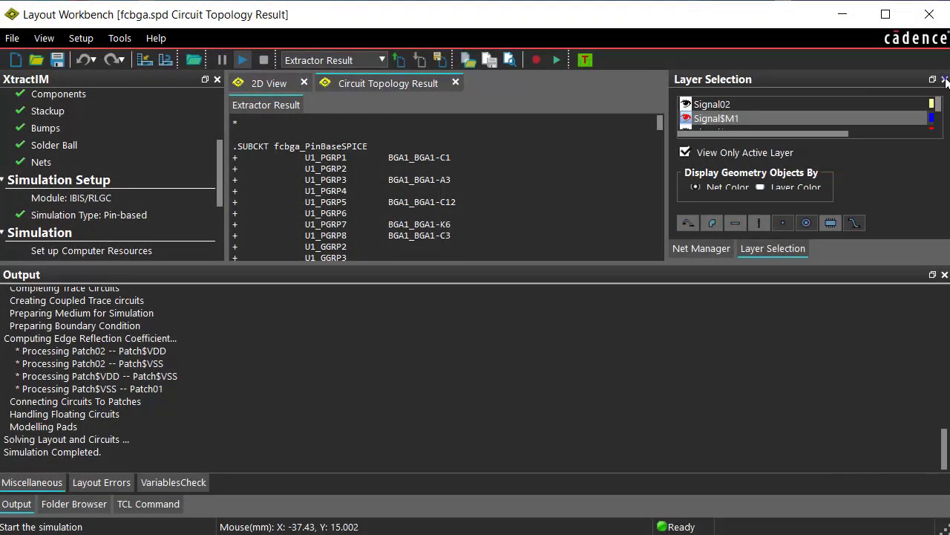
left_click(945, 78)
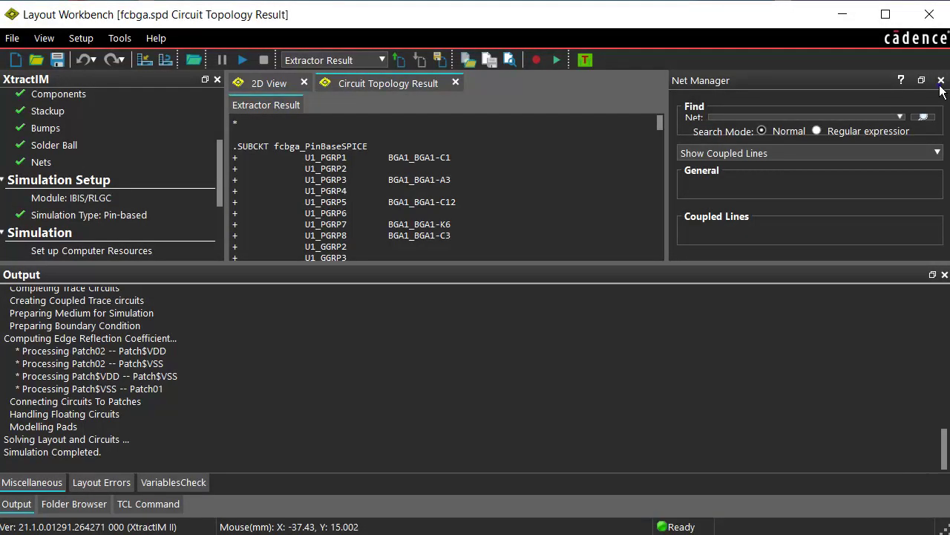
left_click(940, 82)
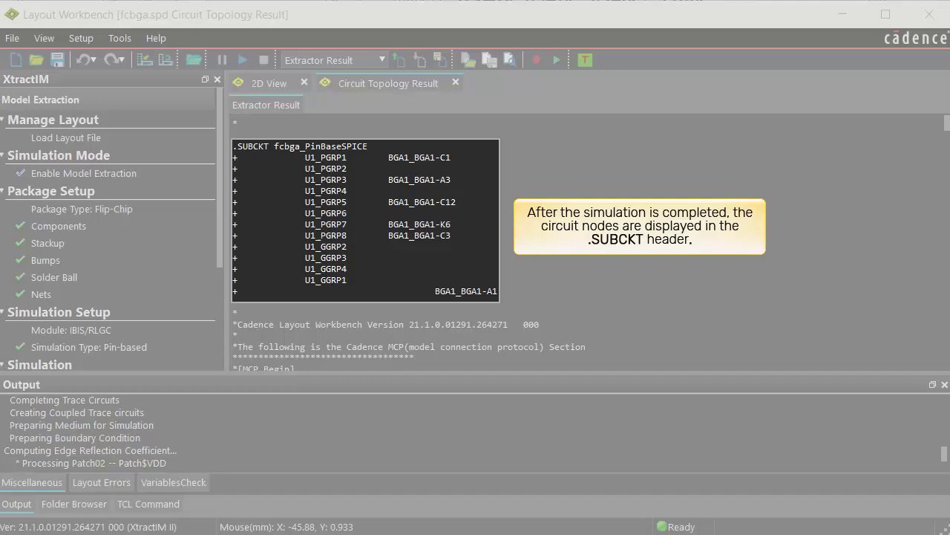
scroll(586, 238, "down", 2)
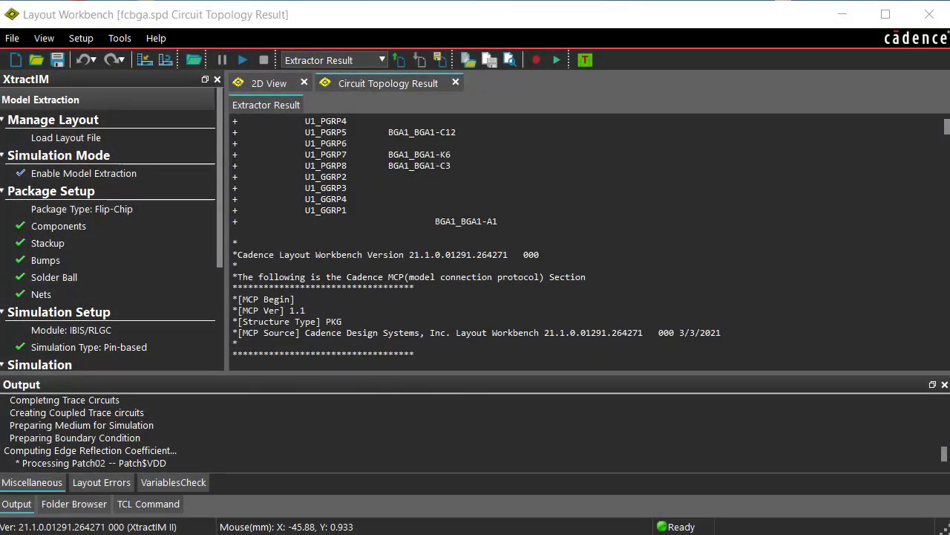